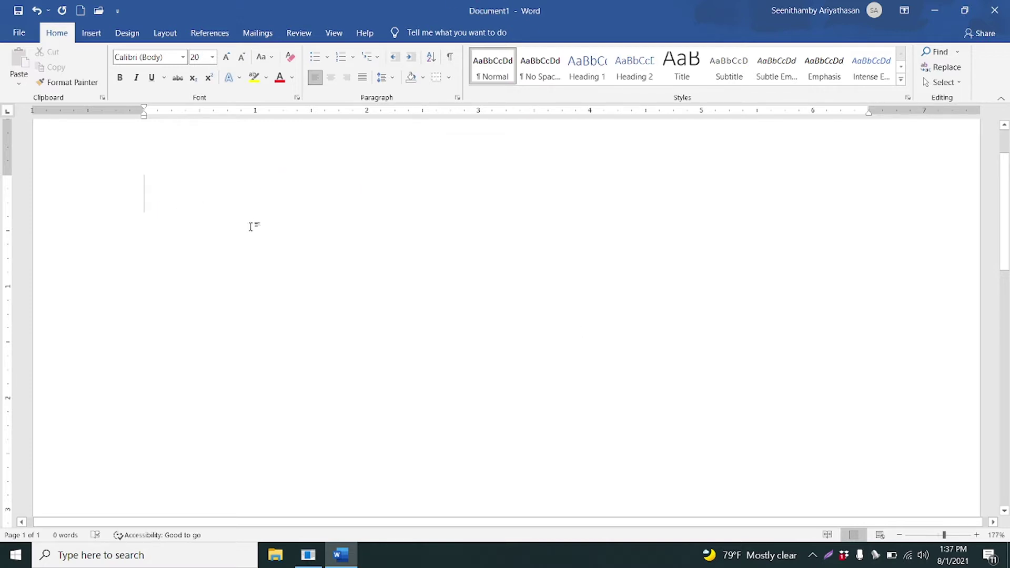
- Fill the document with =rand(5) placeholder paragraphs, then scroll back to the top
{"action": "type", "text": "=rand("}
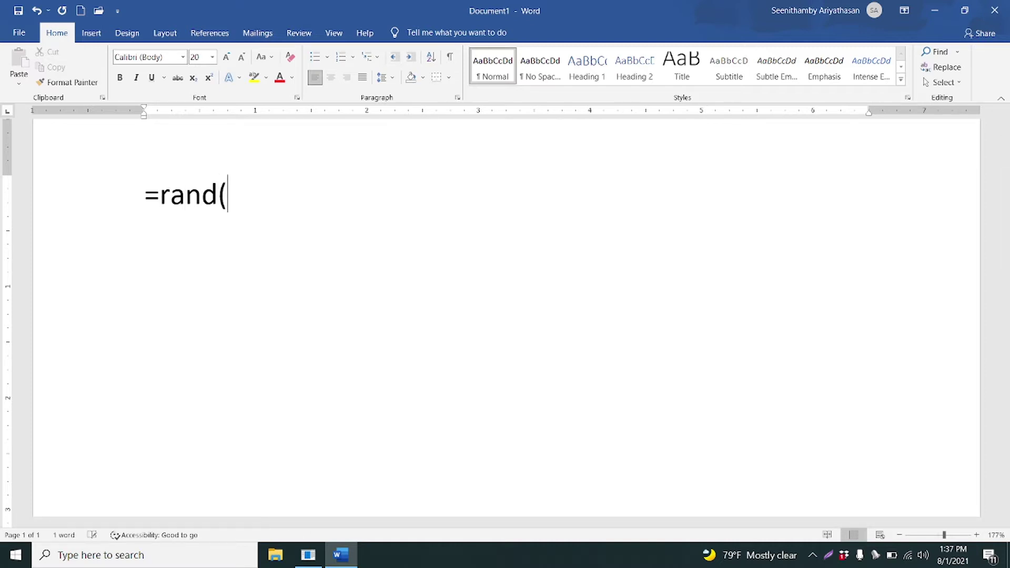
{"action": "type", "text": "5)"}
{"action": "key", "text": "Return"}
{"action": "scroll", "coordinate": [886, 409], "scroll_direction": "up", "scroll_amount": 4}
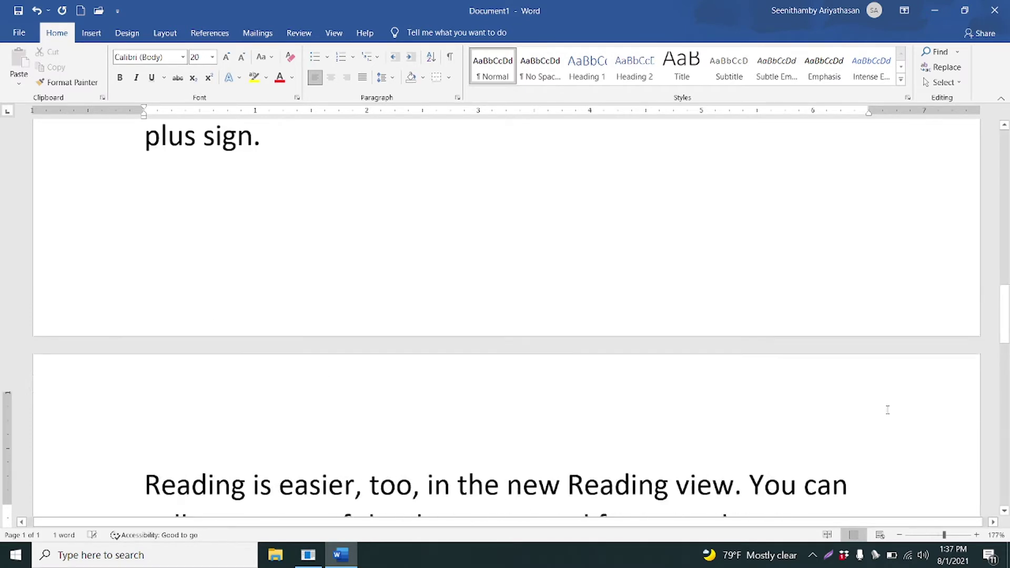
{"action": "scroll", "coordinate": [886, 408], "scroll_direction": "up", "scroll_amount": 1}
{"action": "left_click_drag", "start_coordinate": [944, 534], "coordinate": [941, 534]}
{"action": "scroll", "coordinate": [888, 359], "scroll_direction": "up", "scroll_amount": 2}
{"action": "scroll", "coordinate": [889, 358], "scroll_direction": "up", "scroll_amount": 4}
{"action": "scroll", "coordinate": [888, 358], "scroll_direction": "up", "scroll_amount": 2}
{"action": "scroll", "coordinate": [889, 358], "scroll_direction": "up", "scroll_amount": 2}
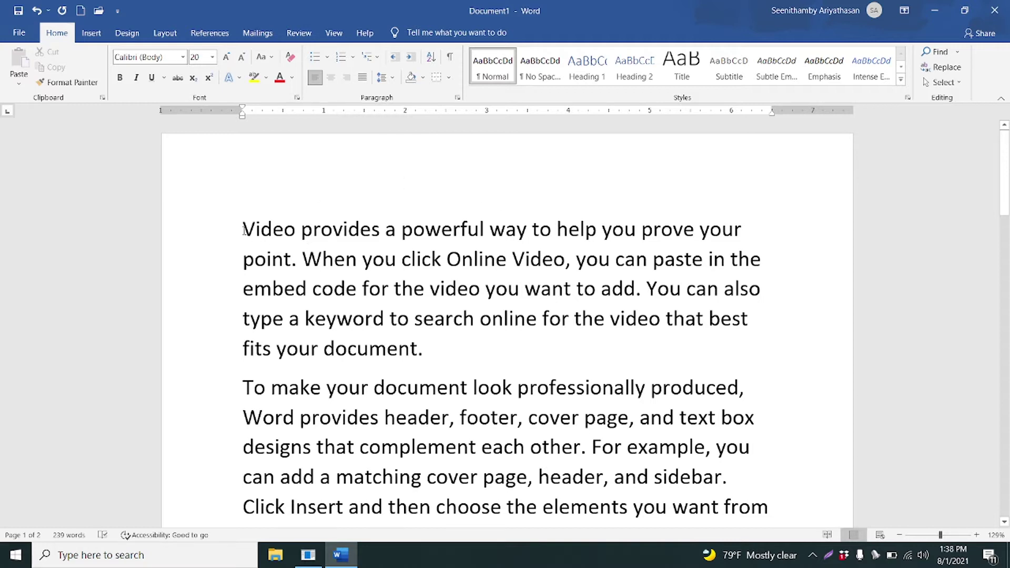
- Select the 239 words of placeholder text, from 'Video' through the end of page 2
{"action": "left_click_drag", "start_coordinate": [713, 263], "coordinate": [785, 536]}
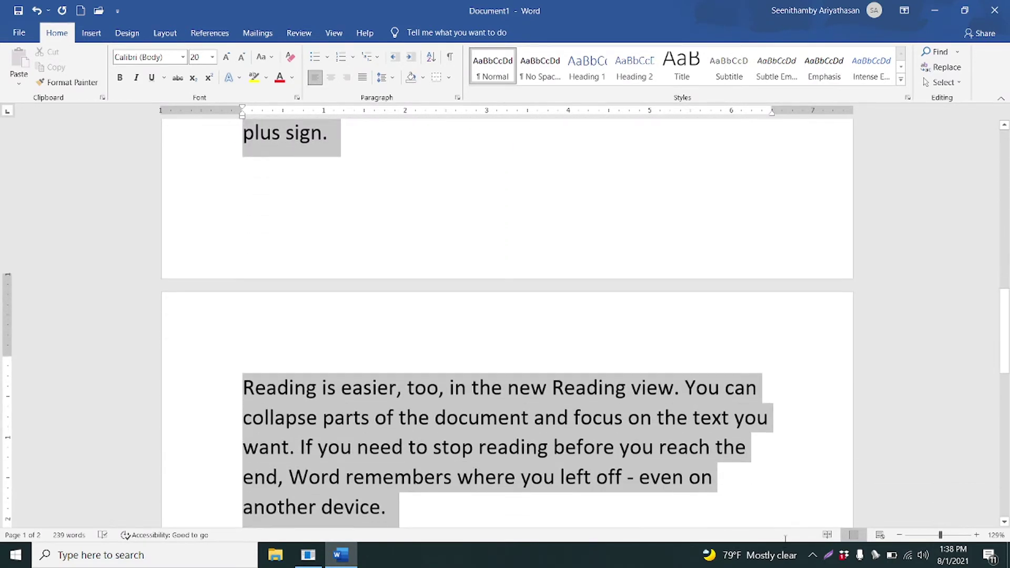
{"action": "left_click_drag", "start_coordinate": [785, 537], "coordinate": [812, 321]}
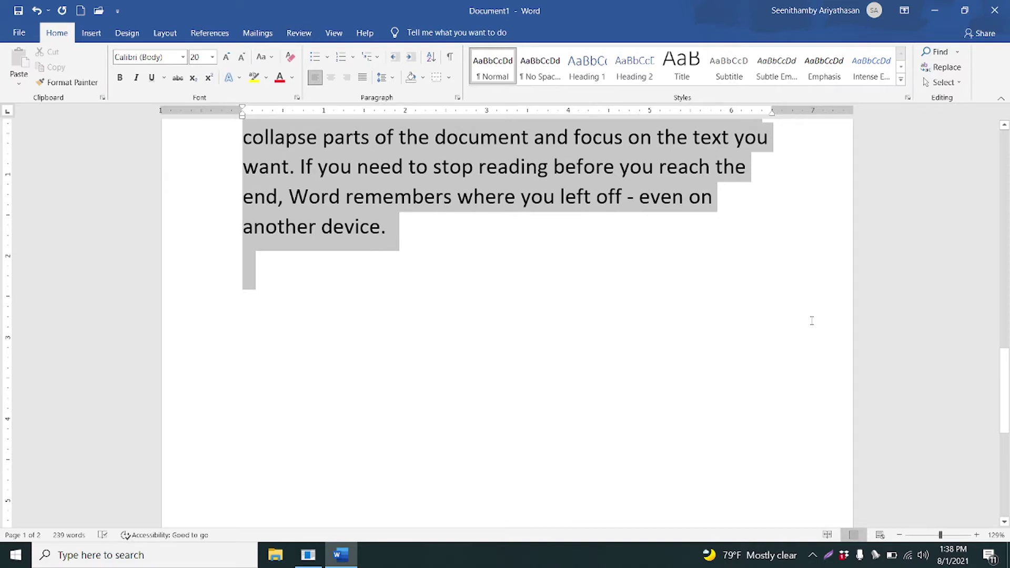
{"action": "left_click_drag", "start_coordinate": [764, 282], "coordinate": [764, 282]}
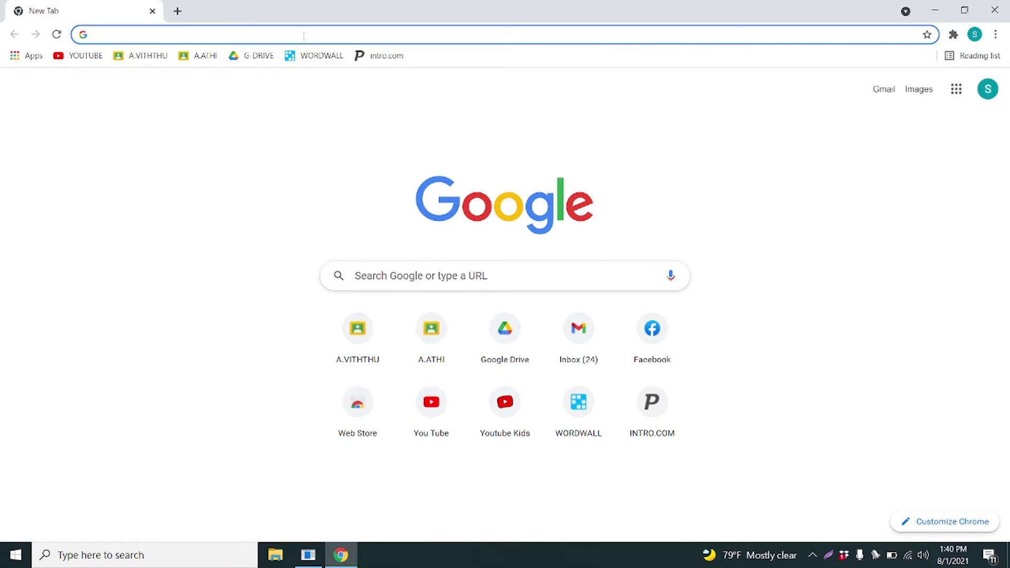
- Go to essaytyper.com using the address bar's autocomplete suggestion
{"action": "left_click", "coordinate": [159, 35]}
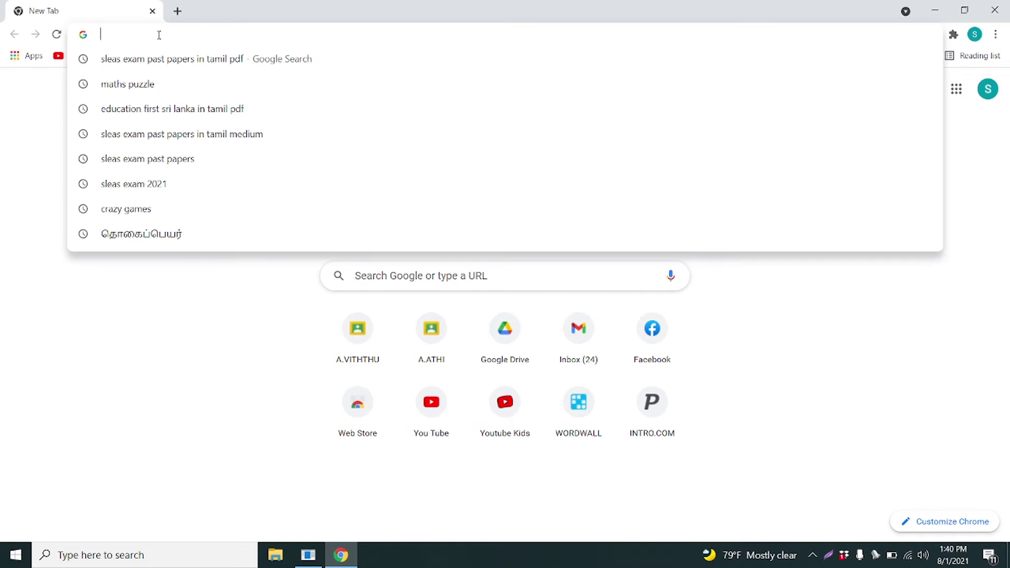
{"action": "type", "text": "essaytyper.com"}
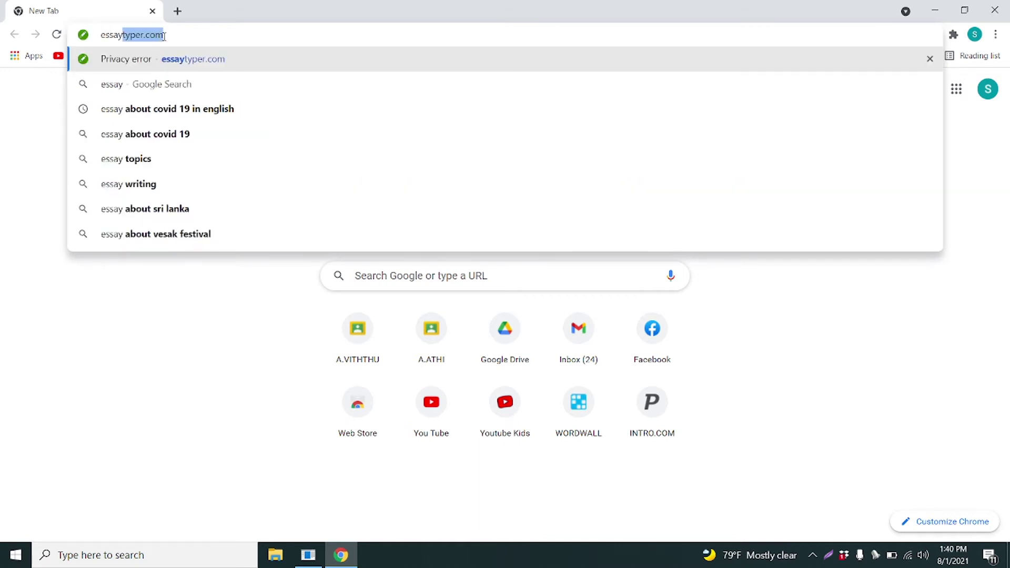
{"action": "left_click", "coordinate": [164, 36]}
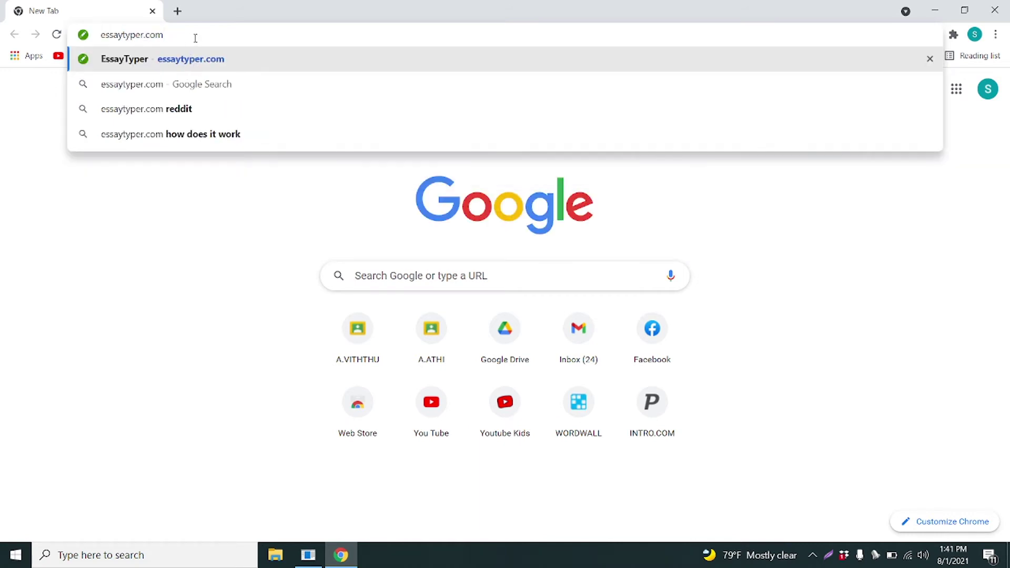
{"action": "left_click", "coordinate": [239, 70]}
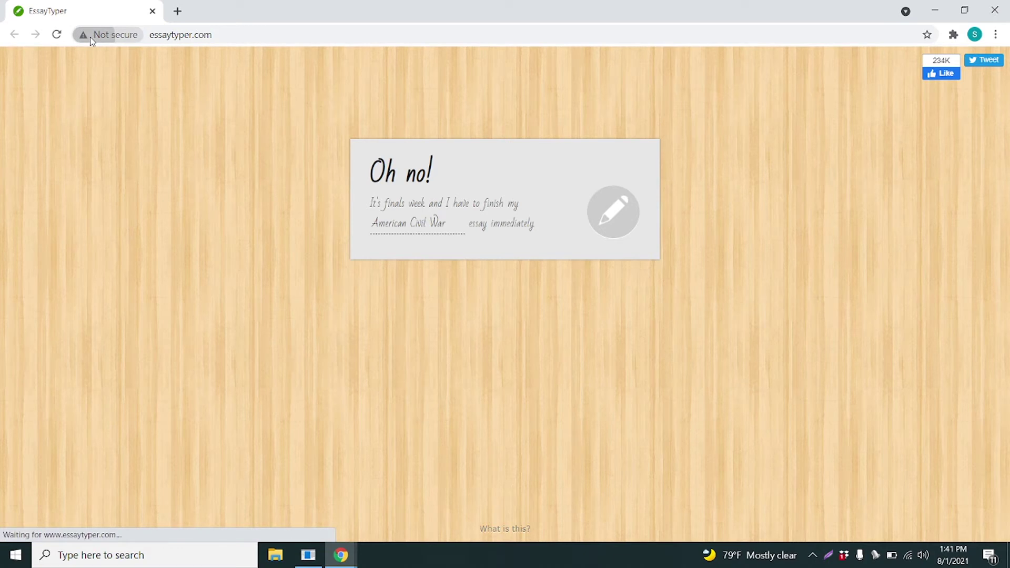
- View the site's connection security details, then clear the American Civil War example topic
{"action": "left_click", "coordinate": [111, 42]}
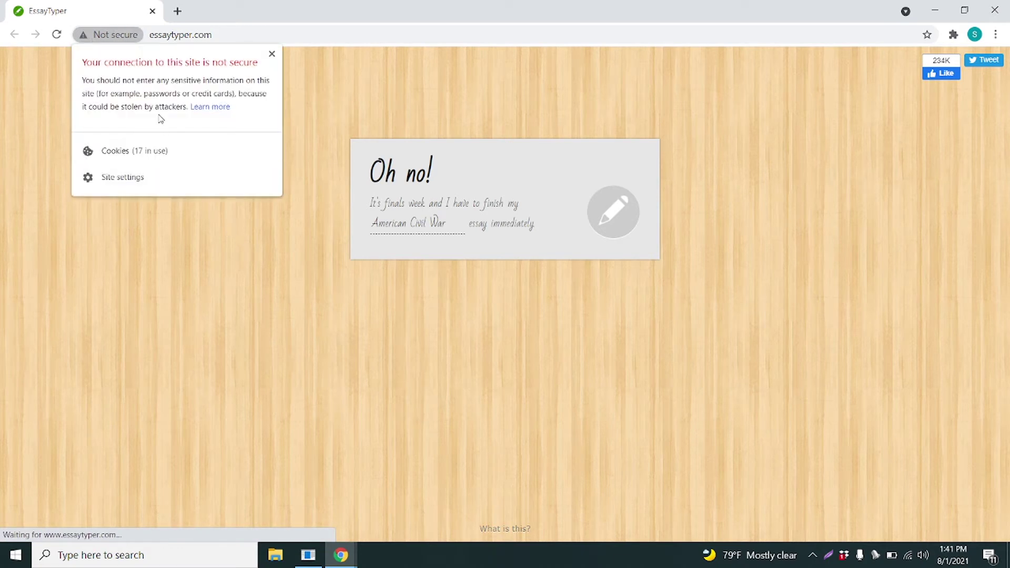
{"action": "left_click", "coordinate": [272, 54]}
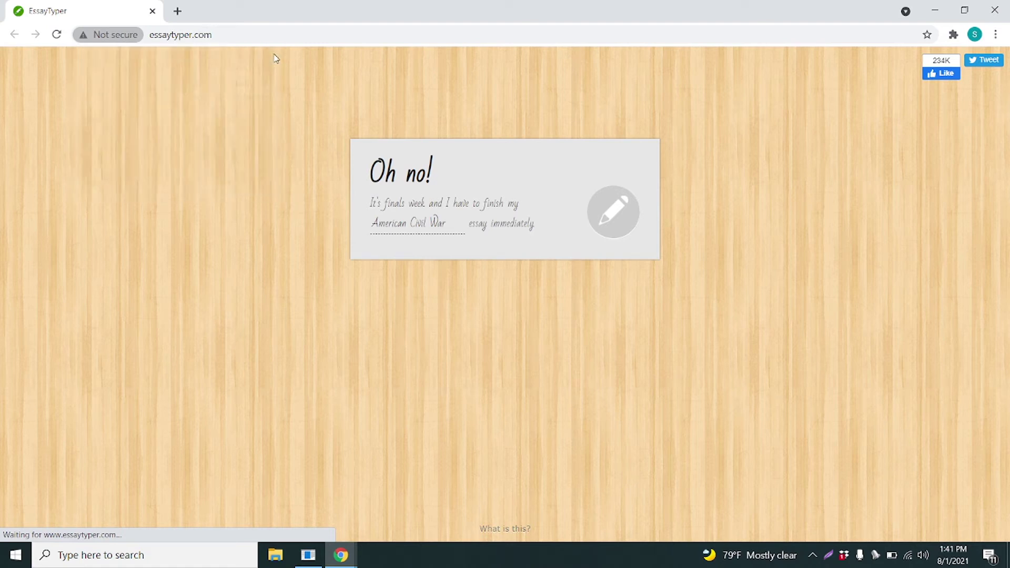
{"action": "left_click", "coordinate": [407, 225]}
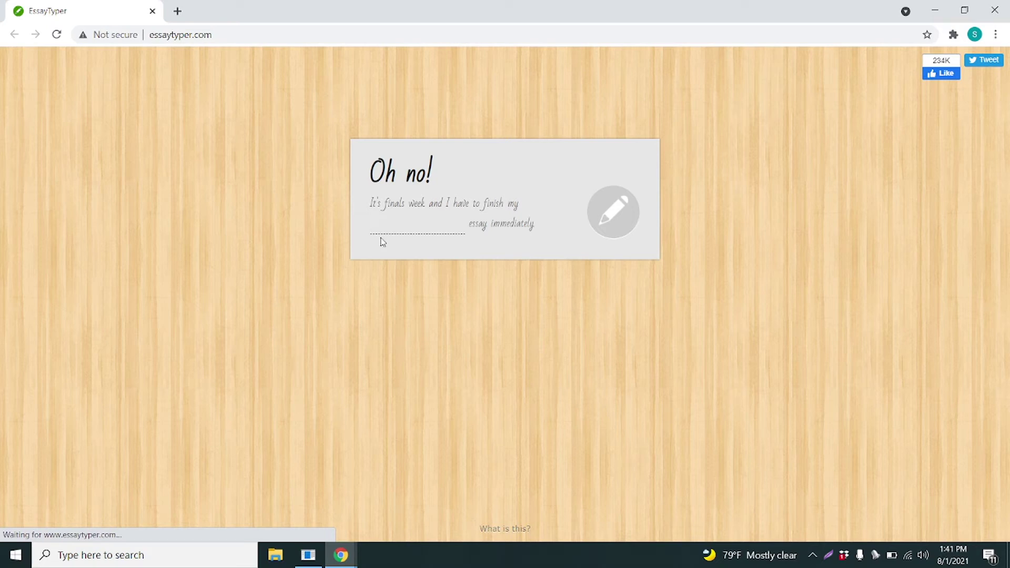
- Generate the 'cricket' essay 'The Fluidity of Cricket' and return to its beginning
{"action": "type", "text": "cricket"}
{"action": "left_click", "coordinate": [620, 216]}
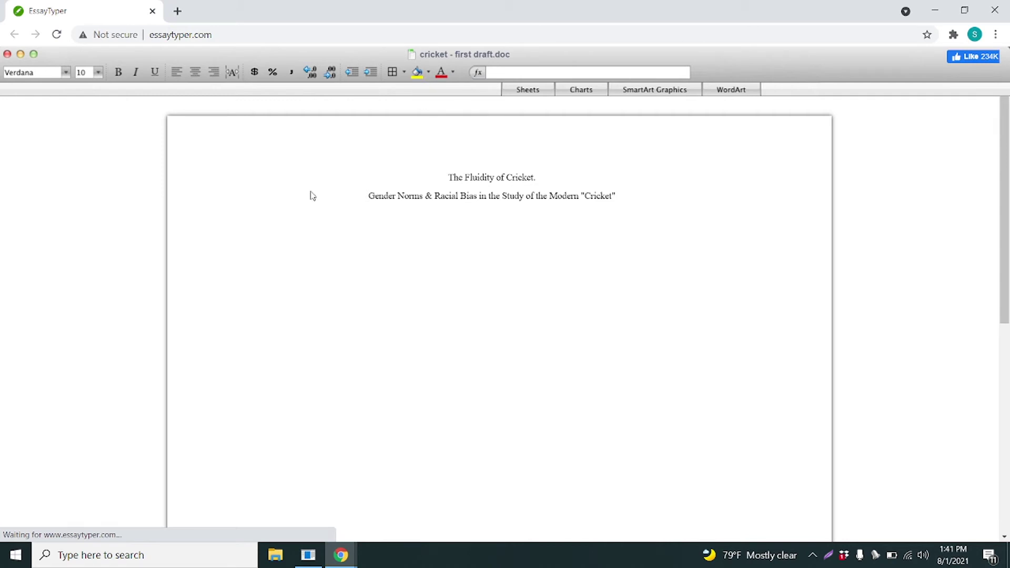
{"action": "type", "text": "Cricket is a bat-and-ball game played between two teams of eleven players on a field at the centre of which is a pitch with a wicket at each end, each comprising two bails balanced on three stumps. The"}
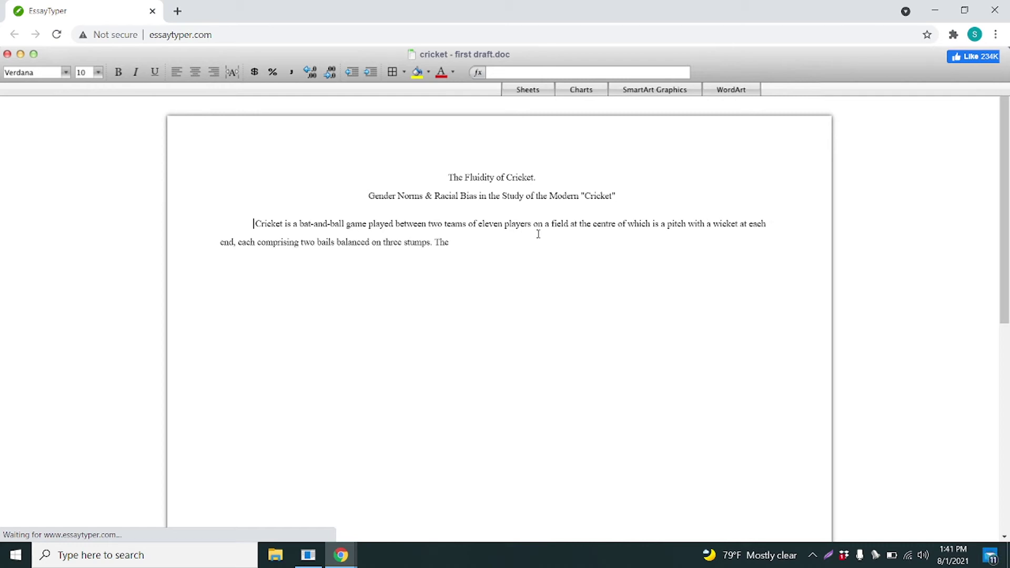
{"action": "type", "text": " batting side scores runs by striking the ball bowled at the wicket with the bat, while the bowling and fielding side tries to prevent this  and dismiss each batter . Means of dismiss"}
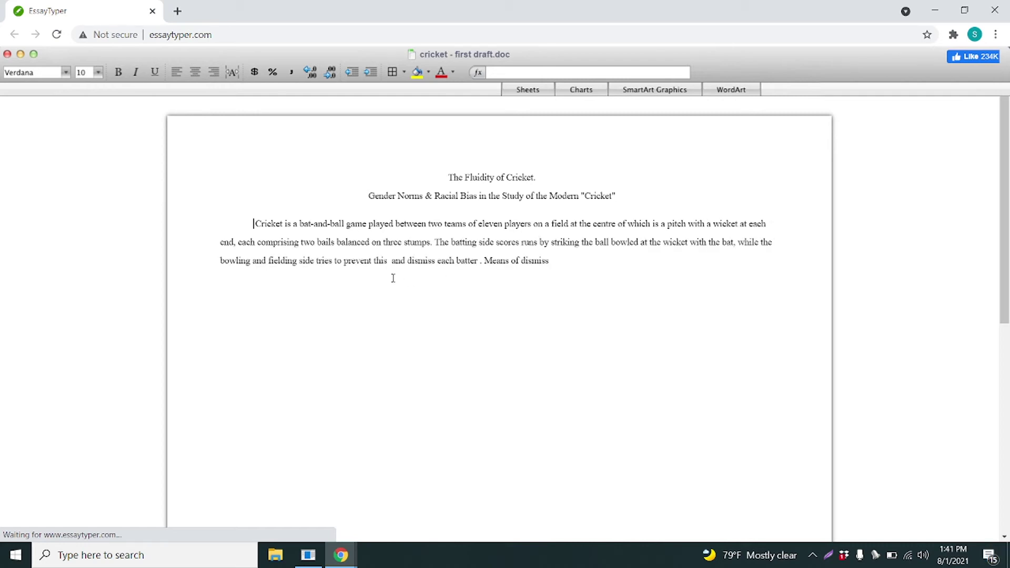
{"action": "type", "text": "al include being bowled, when the ball hits the stumps and dislodges the bails, and by the fielding side either catching the ball after it is hit by the bat and be"}
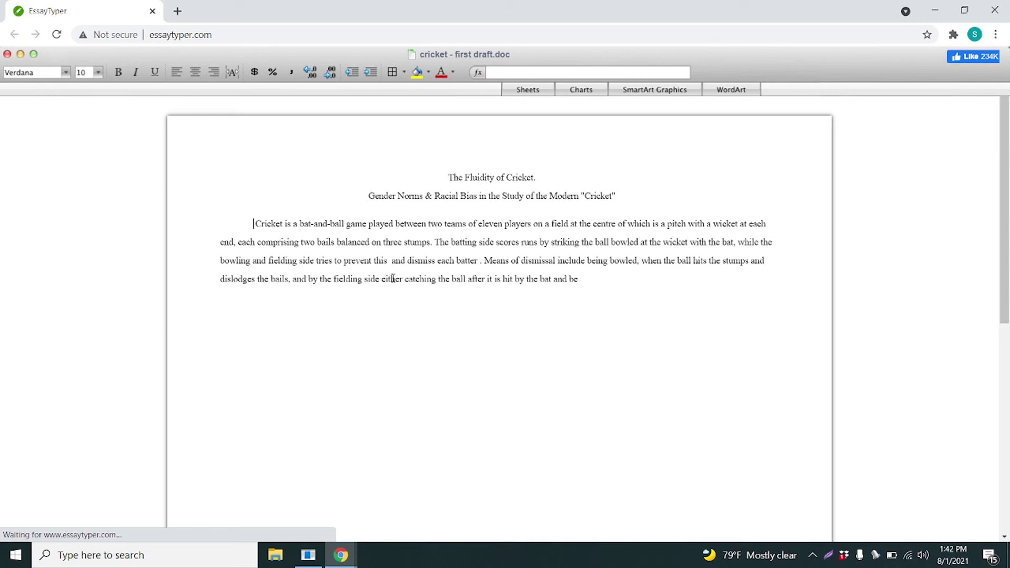
{"action": "type", "text": "fore it hits the ground, or hitting a wicket with the ball before a batter can cr"}
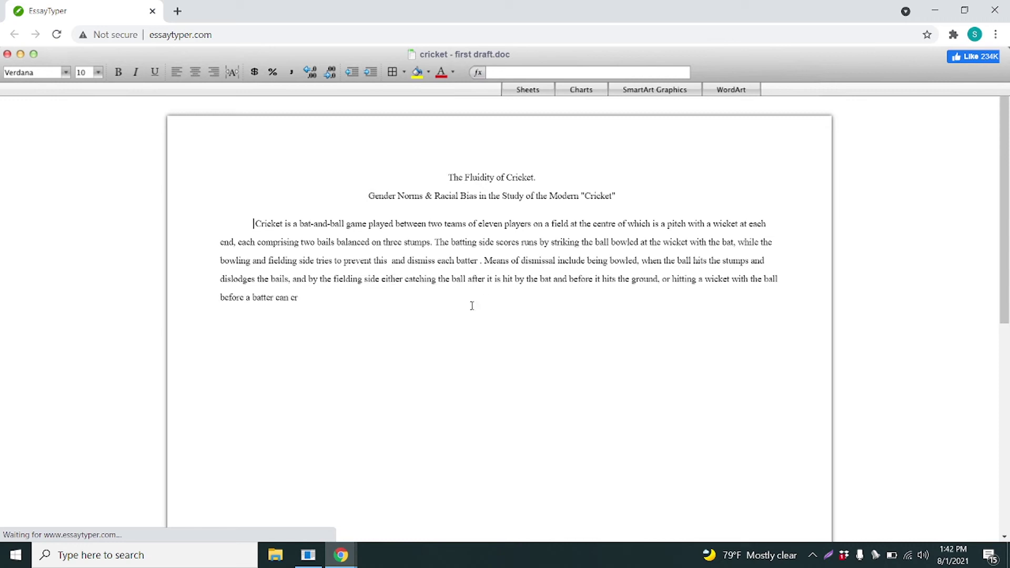
{"action": "type", "text": "oss the crease in front of the wicket. When ten batters have been dismissed, the innings ends and the teams swap roles. The game is adjudicated by two umpires, aided by a third umpire and match referee in international matches. Forms of cricket range from Twenty20, with each team batting for a single innings of 20 overs, to Test matches played over five days"}
{"action": "type", "text": ". Tradition"}
{"action": "type", "text": "ally cricketers play in all-white kit, but in limited overs cricket they wear club or team colours. In addition to the basic kit, some players wear protective gear to prevent injury caused by the ball, which is a hard, solid spheroid made of compressed leather with a slightly raised sewn seam enclosing a cork core layered with tightly wound string."}
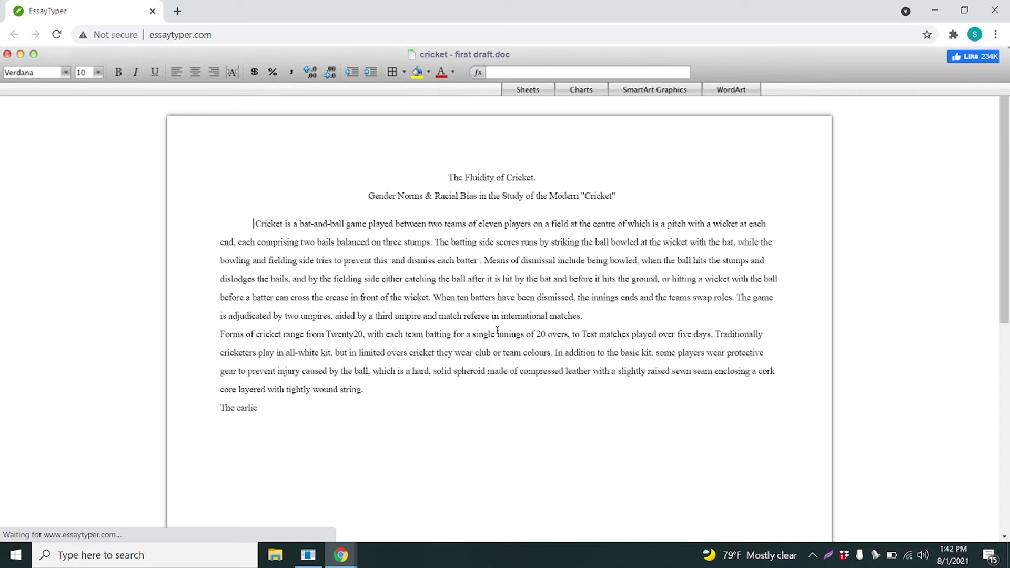
{"action": "type", "text": " The earliest reference to cricket is in South East England in the mid-16th century. It spread globally with the expansion of the British Empire, with the first international matches in the second half of the 19th century. The game's governing body is the International Cricket Council, which has over 100 members, twelve of which are full members who play Test matches. The game's rules, the Laws of Cricket, are maintained by Marylebone Cricket Club  in London. The sport is followed primarily in the Indian subcontinent, Australasia, the United Kingdom, southern Africa and the West Indies. Women's cricket, which is organised and played separately, has also achieved international standard. The most successful side playing international cricket is Australia, which has won seven One Day International trophies, including five World Cups, more than any other coun"}
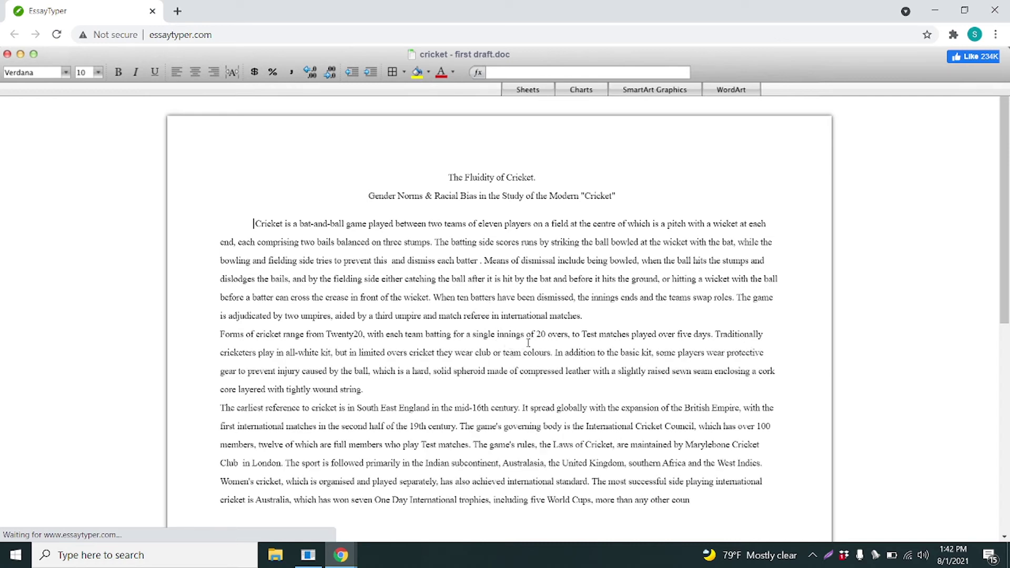
{"action": "type", "text": "try and has been the top-rated Test side more than any other country. History Origins Cricket is one of many games in the \"club ball\" sphere that basically involve hitting a ball with a hand-held implement; others include baseball, golf, hockey, tennis, squash, badminton and table tennis. In cricket's case, a key difference is the existence of a solid target structure, the wicket, that the batsman must defend. The cricket historian Harry Altham identified three \"groups\" of \"club ball\" games: the \"hockey group\", in which the ball is driven to and fro between two targets ; the \"golf group\", in which the ball is driven towards an undefended target ; and the \"cricket group\", in which \"the ball is aimed at a mark  and driven away from it\". It is generally believed that cricket originated as a children's game in the south-eastern counties of England, sometime during the medieval period. Being a scholler in the ffree schoole of Guldeford hee and diverse of his fellows did runne and play there at creckett and other plaies. Given Derrick's age, it was about half a century earlier when he was at school and so it is"}
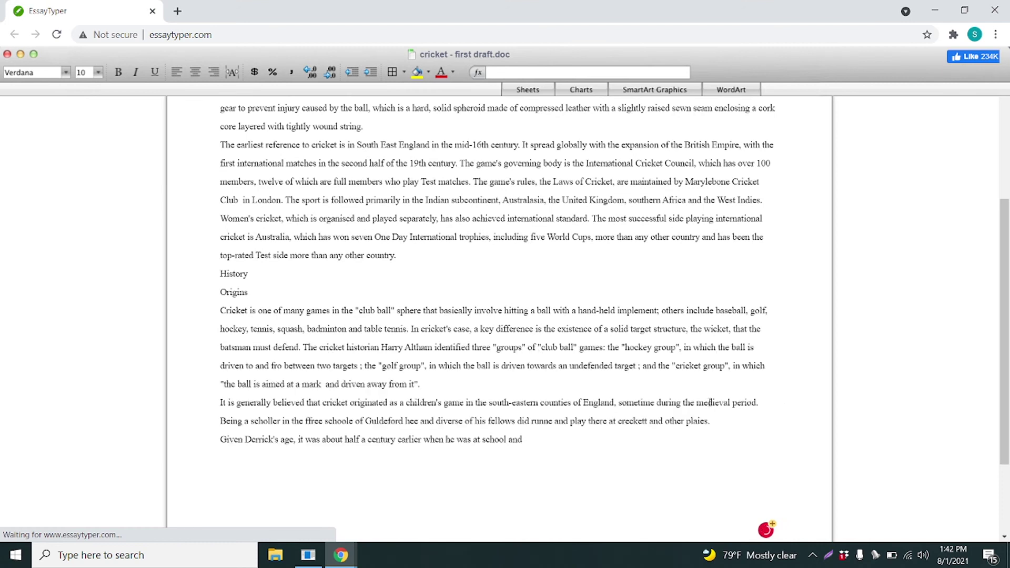
{"action": "type", "text": " certain that cricket was being played c. 1550 by boys in Surrey. One possible source for the sport's name is the Old English word \"cryce  meaning a crutch or staff. In Samuel Johnson's Dictionary, he derived cricket from \"cryce, Saxon, a stick\". Given the strong medieval trade connections between south-east England and the County of Flanders when the latter belonged to the Duchy of Burgundy, the name may have been derived from the Middle Dutch  \"krick, meaning a stick . According to Heiner Gillmeister, a European language expert of Bonn University, \"cricket\" derives from the Middle Dutch phrase for hockey, met de (krik ket)sen (i.e., \"with the stick chase\"). Gillmeister has suggested that not only the name but also the sport itself may be of Flemish origin. The ball was bowled underarm by the bowler and along the ground towards a batsman armed with a bat that, in shape, resembled a hockey stick; the batsman defended a low, two-stump wicket; and runs were called notches because the scorers recorded them by notching tally sticks. In 1611, the year Cotgrave's dictionary was published, ecclesiastical court records at Sidlesham in Sussex state that two parishioners, Bartholomew Wyatt and Richard Latter, failed to attend church on Easter Sunday because they were playing cricket. They were fined 12d each and ordered to do penance. This is the earliest mention of adult participation in cricket and it was around the same time that the earliest known organised inter-parish or village match was played – at Chevening, Kent. In 1624, a player called Jasper Vinall died after he was accidentally struck on the head during a match between two parish teams in Sussex. Cricket remained a low-key local pursuit for much of the 17th century. The problem was nearly always the issue of Sunday play as the Puritans considered cricket to be \"profane\" if played on the Sabbath, especially if large crowds or gambling were involved. According to the social historian Derek Birley, there was a \"great upsurge of sport after the Restoration\" in 1660. Gambling on sport became a problem si"}
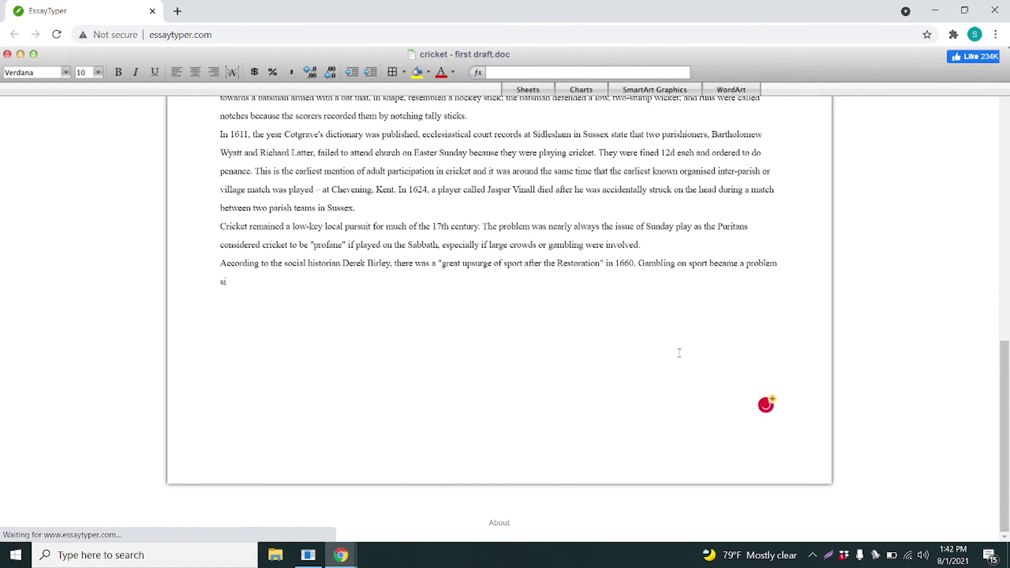
{"action": "key", "text": "ctrl+Home"}
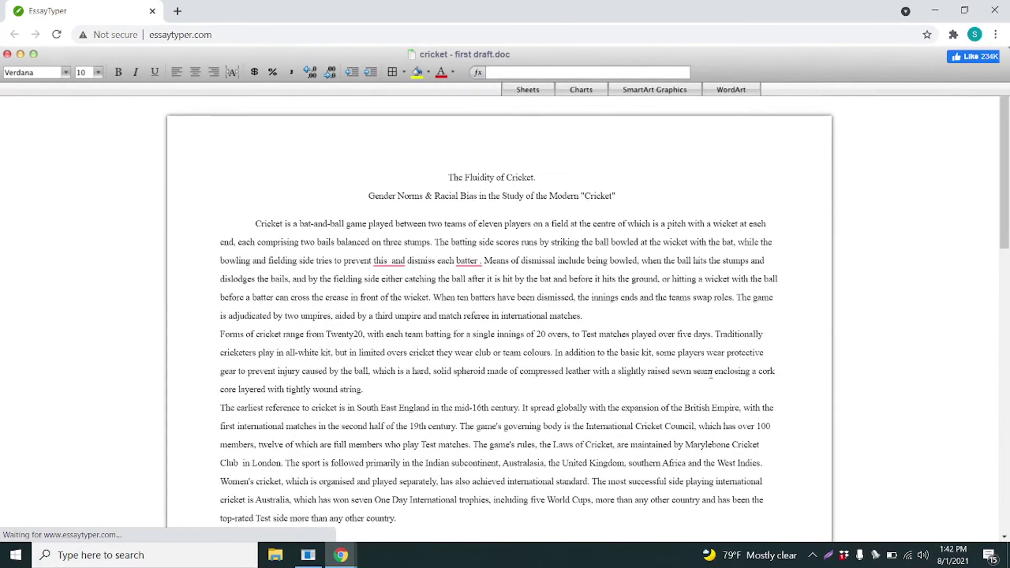
{"action": "left_click", "coordinate": [470, 261]}
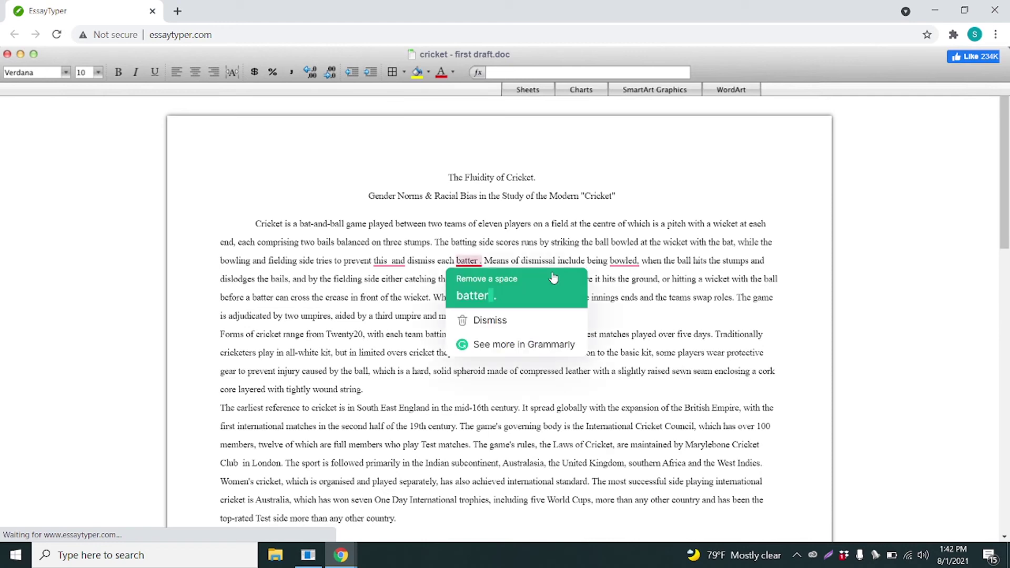
{"action": "left_click", "coordinate": [481, 288]}
{"action": "scroll", "coordinate": [334, 297], "scroll_direction": "down", "scroll_amount": 5}
{"action": "scroll", "coordinate": [335, 297], "scroll_direction": "down", "scroll_amount": 7}
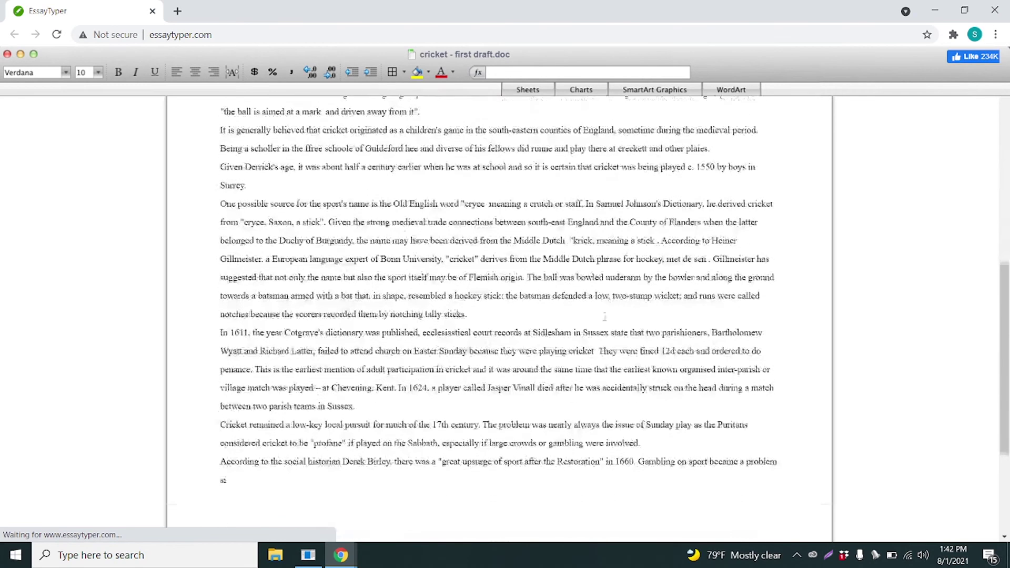
{"action": "scroll", "coordinate": [335, 297], "scroll_direction": "down", "scroll_amount": 5}
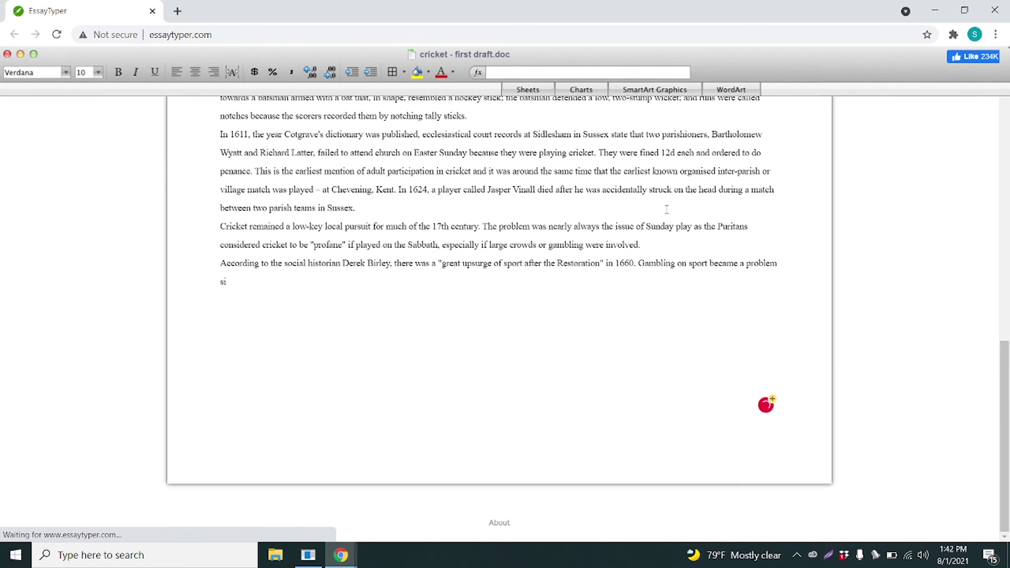
{"action": "scroll", "coordinate": [789, 323], "scroll_direction": "up", "scroll_amount": 5}
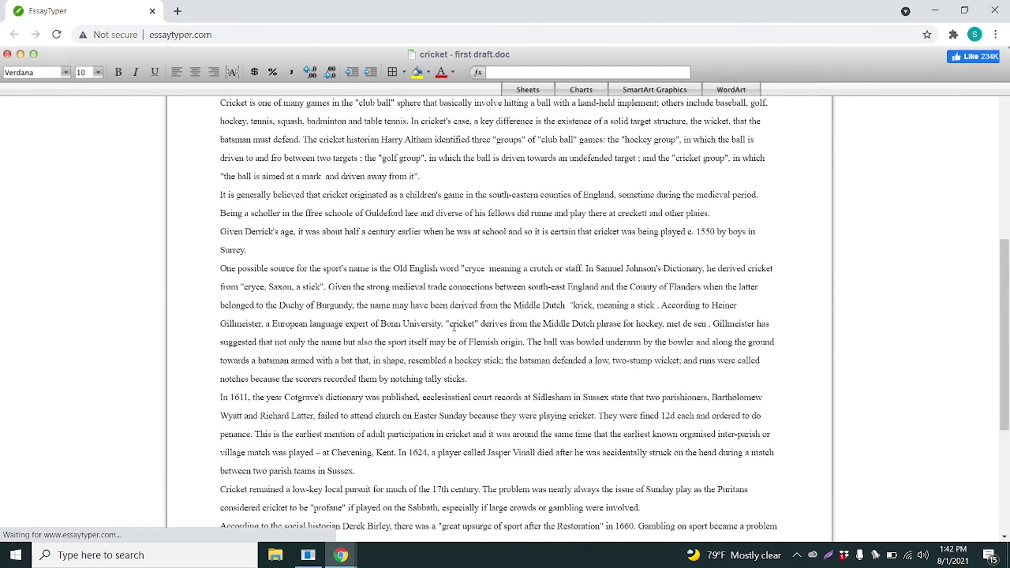
{"action": "scroll", "coordinate": [575, 292], "scroll_direction": "up", "scroll_amount": 3}
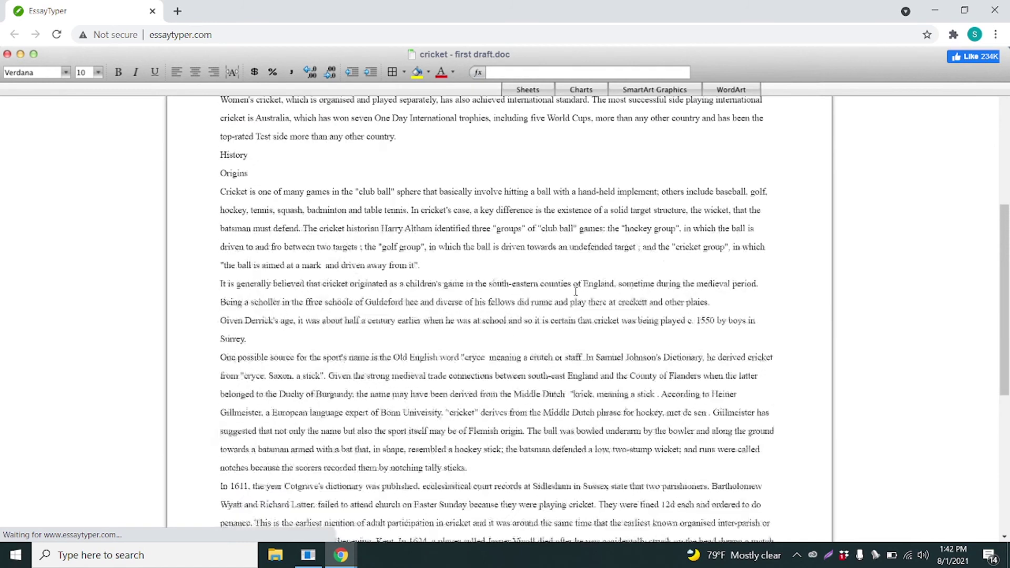